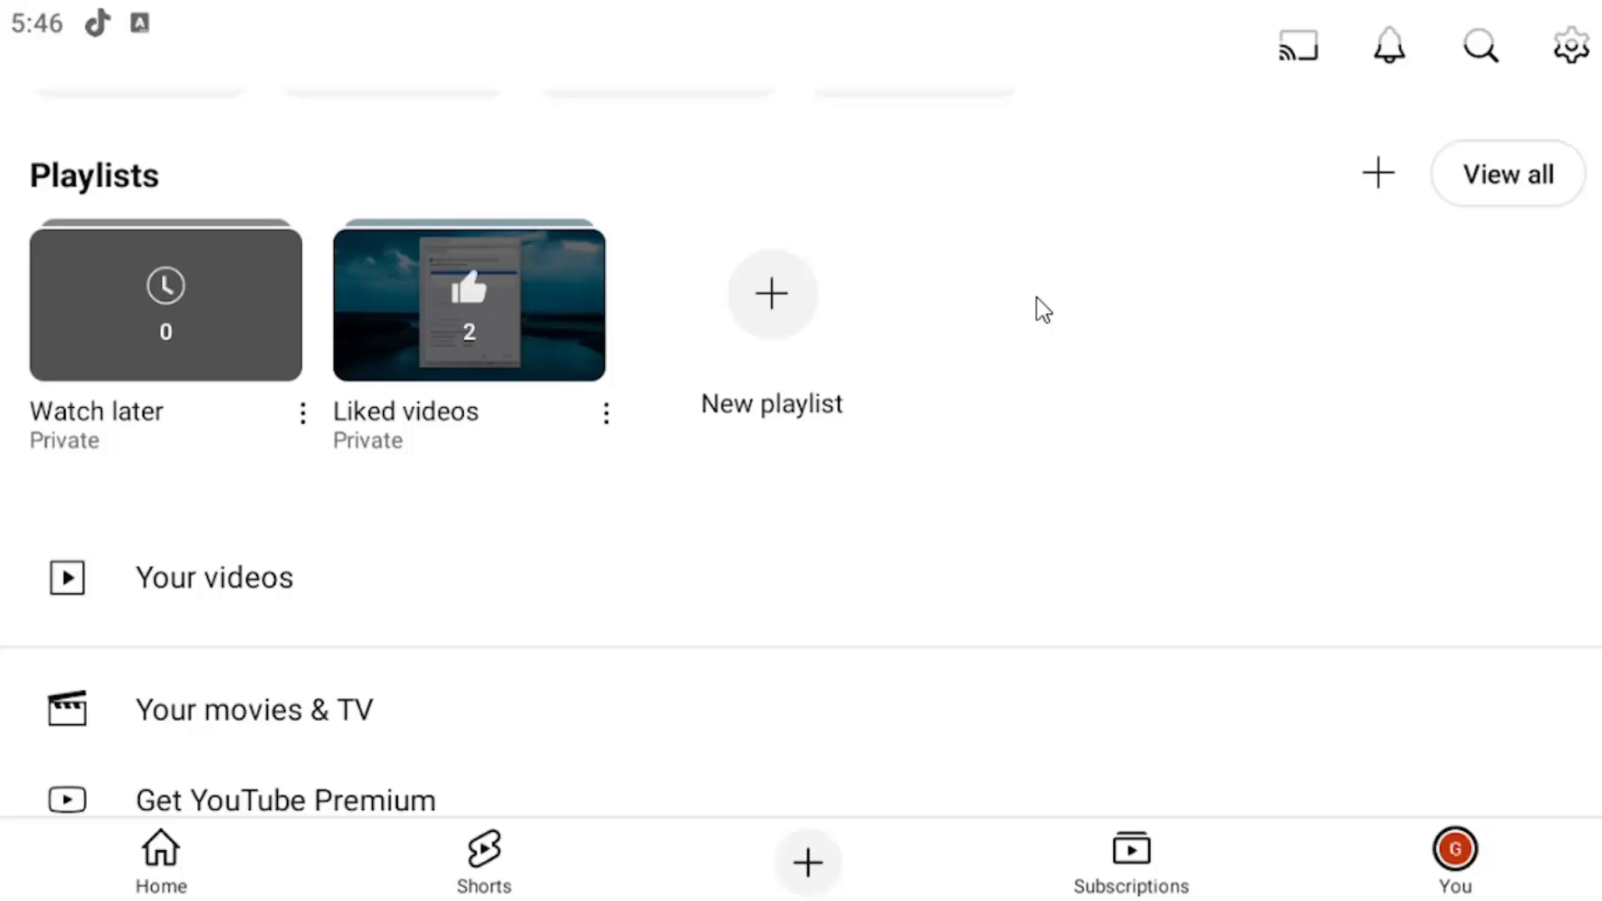
scroll(948, 287, down, 1)
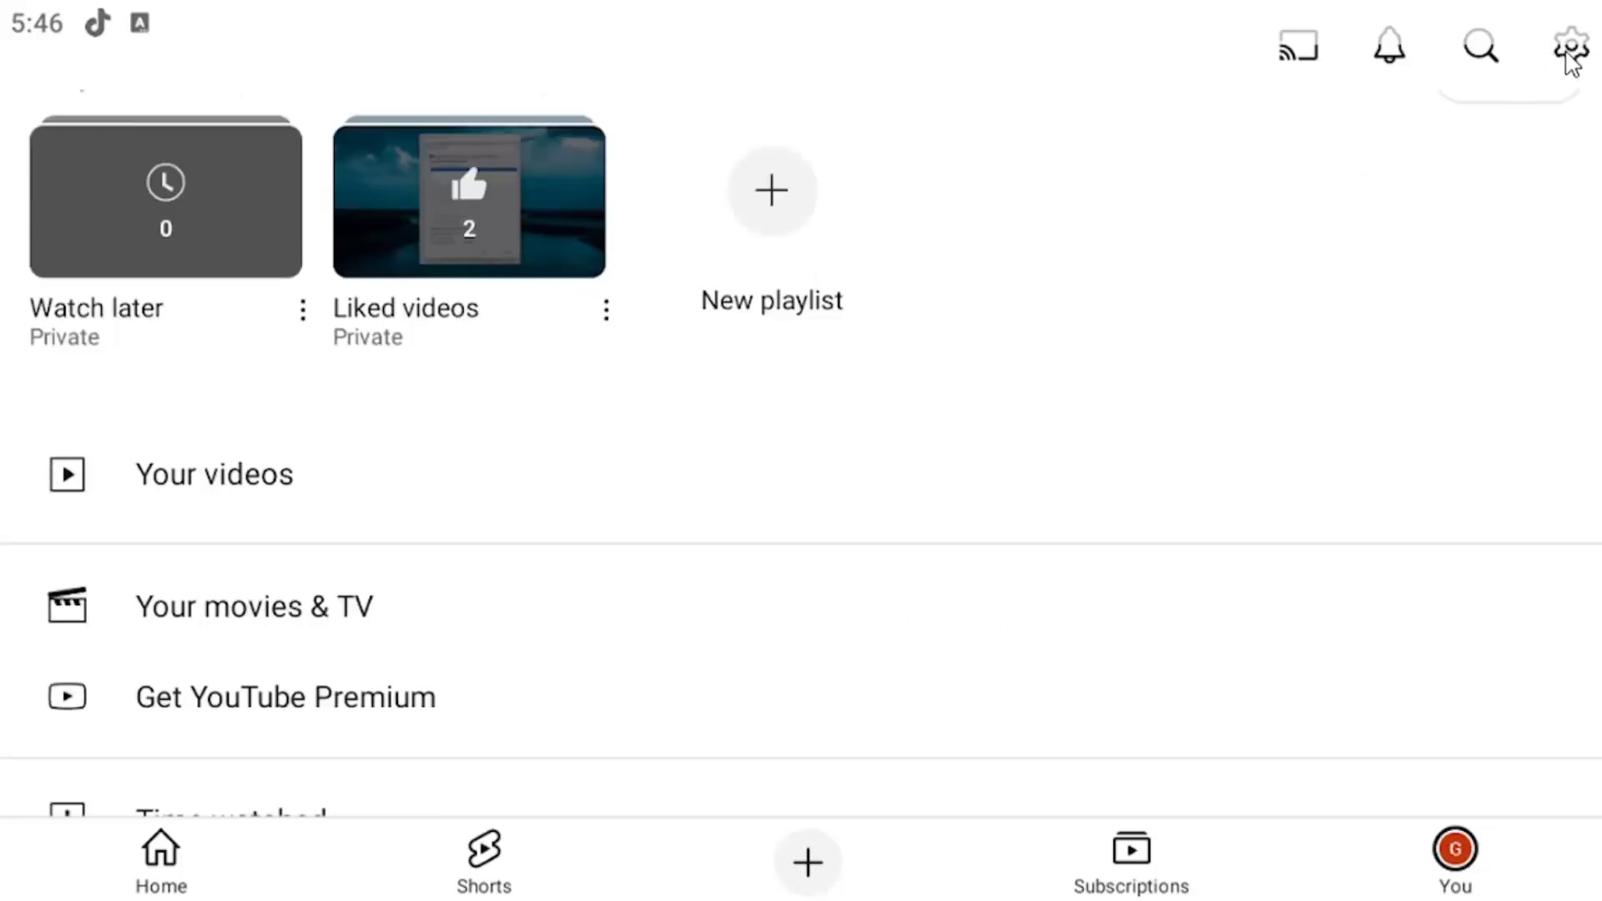
- Reach the General page of YouTube Settings from the gear on the You tab
click(1570, 51)
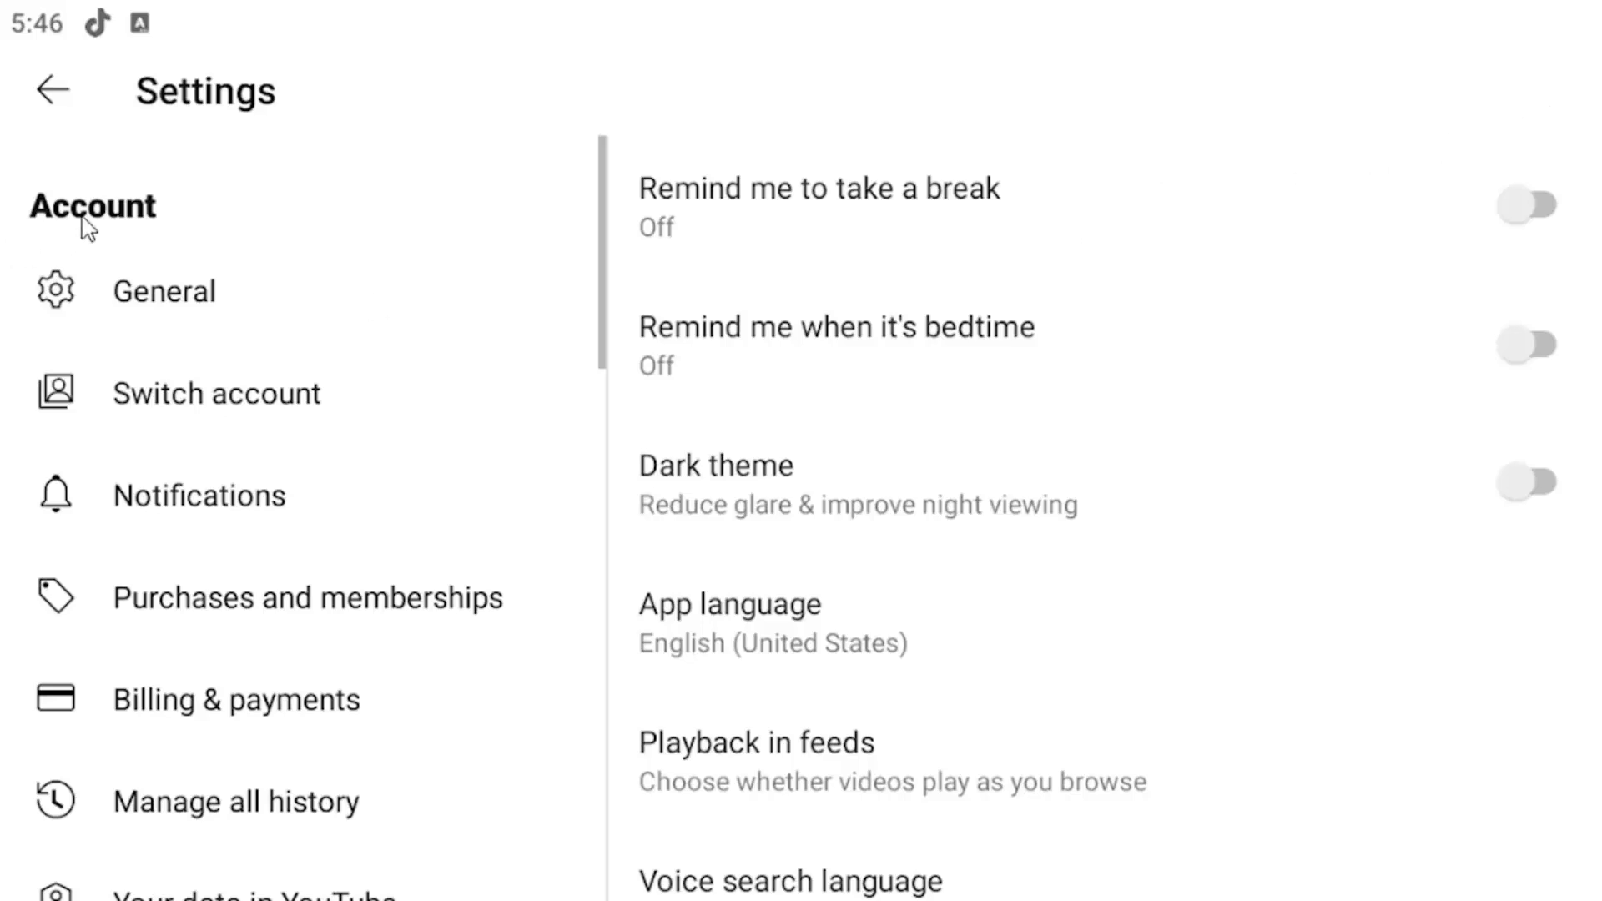
click(153, 295)
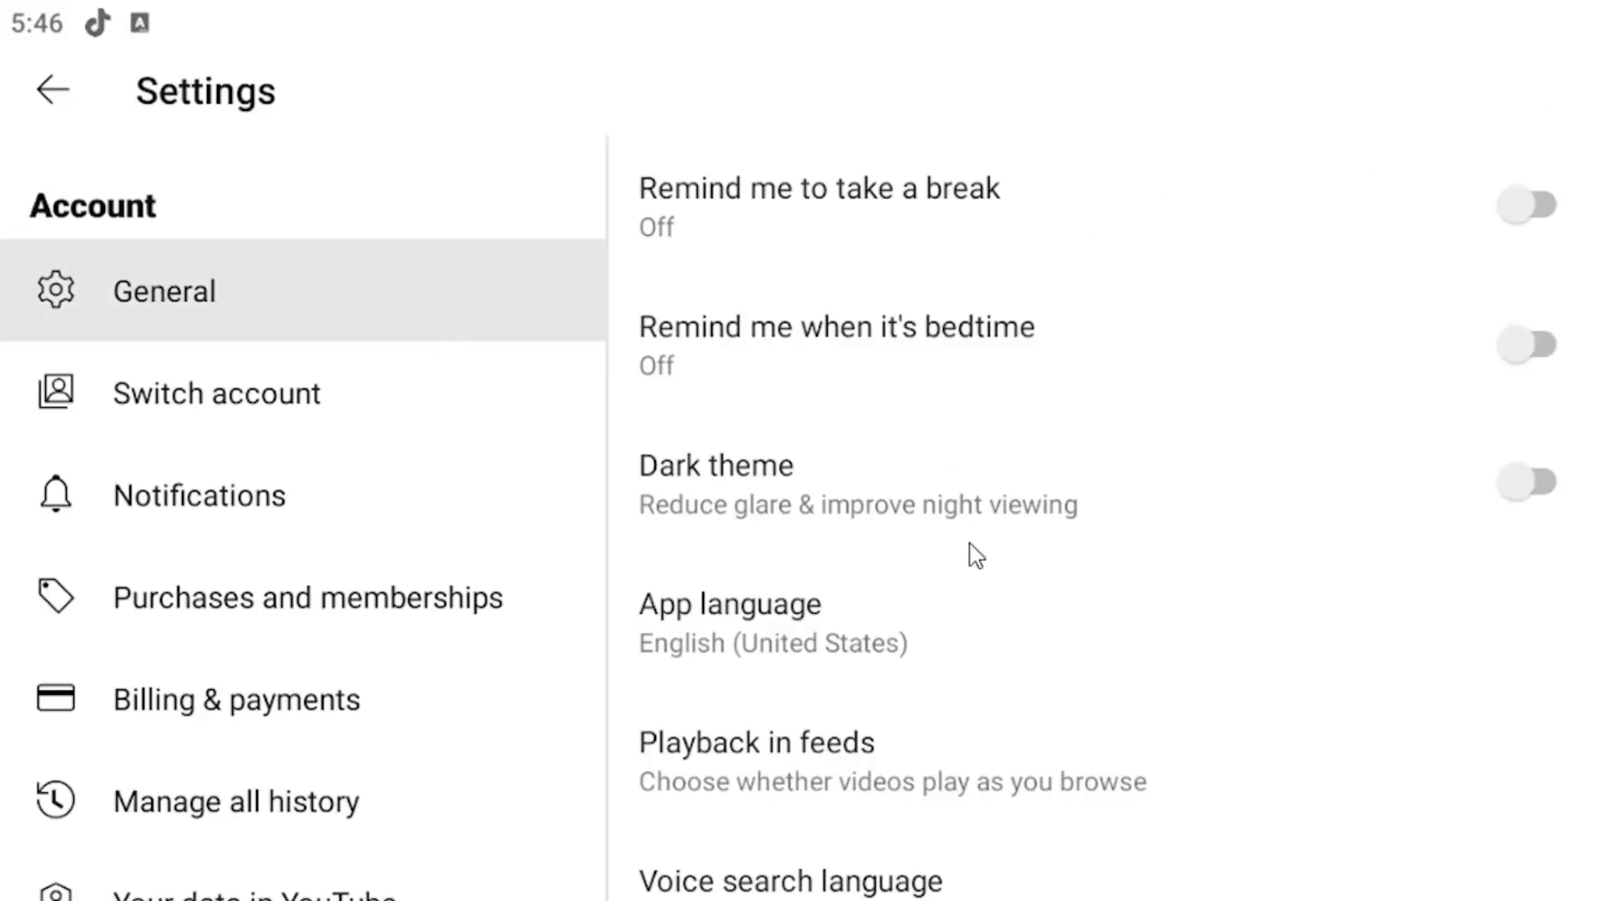
drag(977, 715, 991, 380)
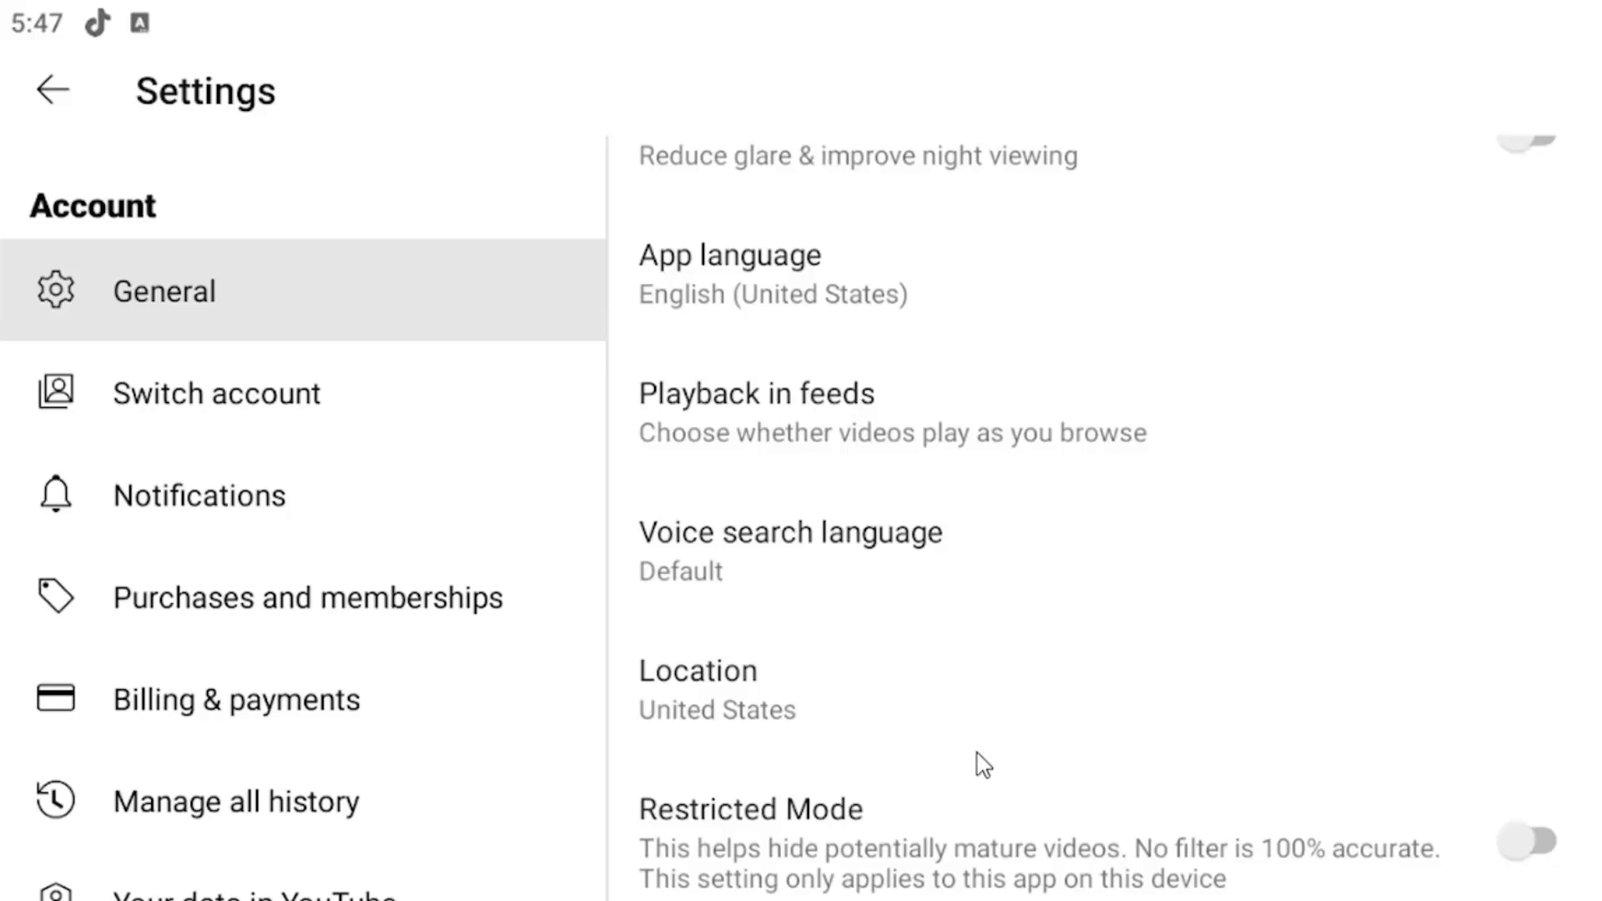
drag(955, 718, 912, 518)
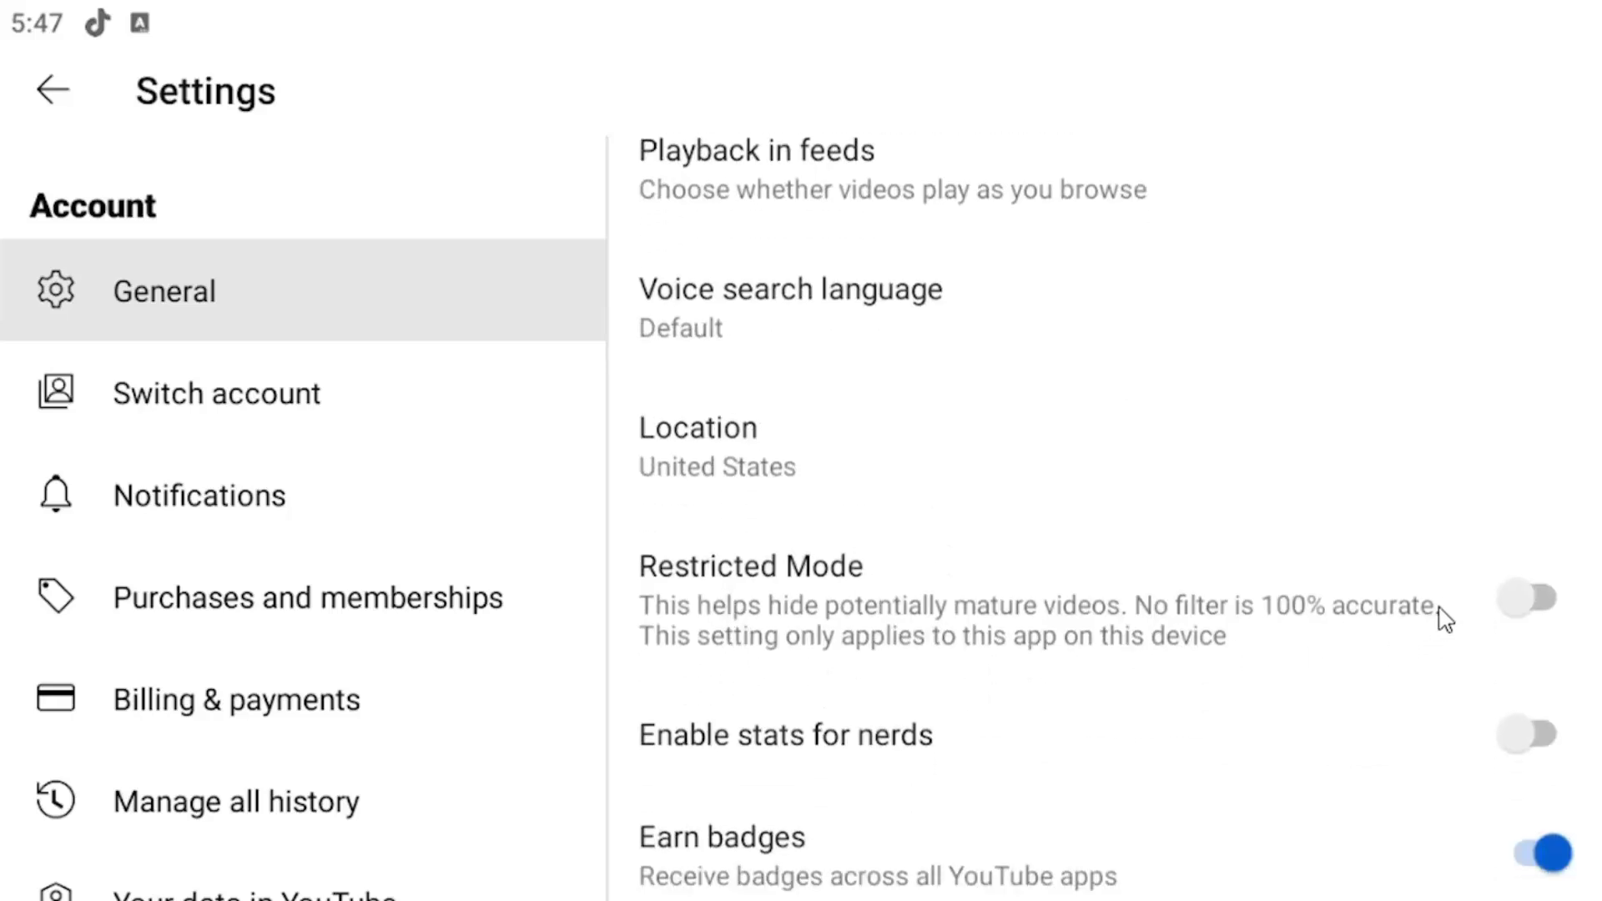
click(1529, 600)
click(1537, 593)
- Back out of Settings to the You page, leaving Restricted Mode off
click(53, 90)
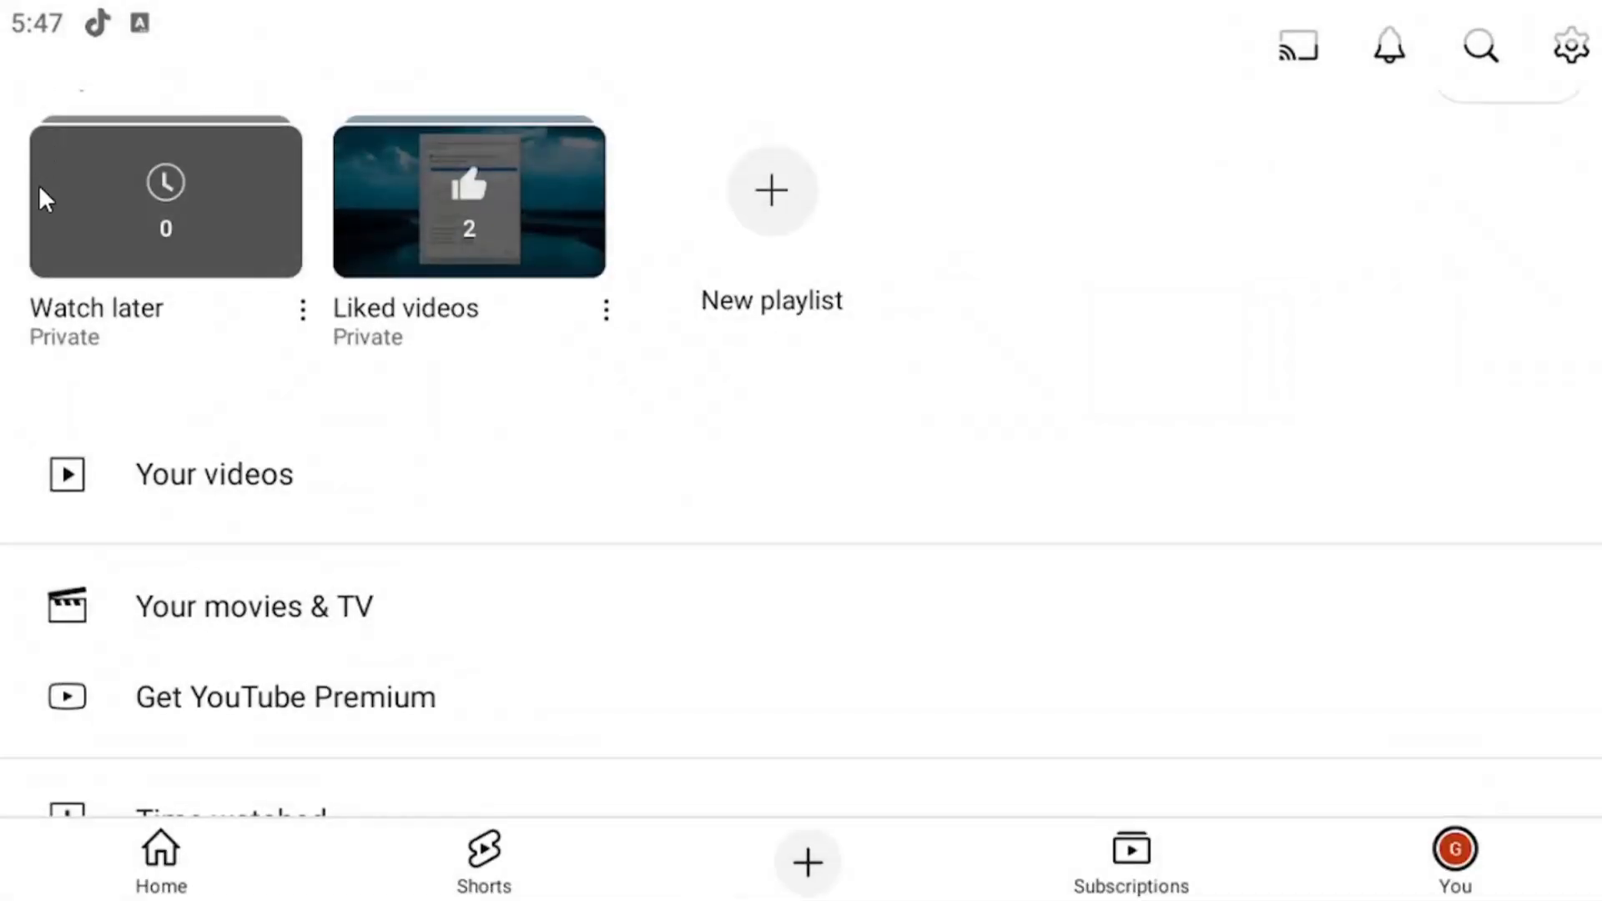